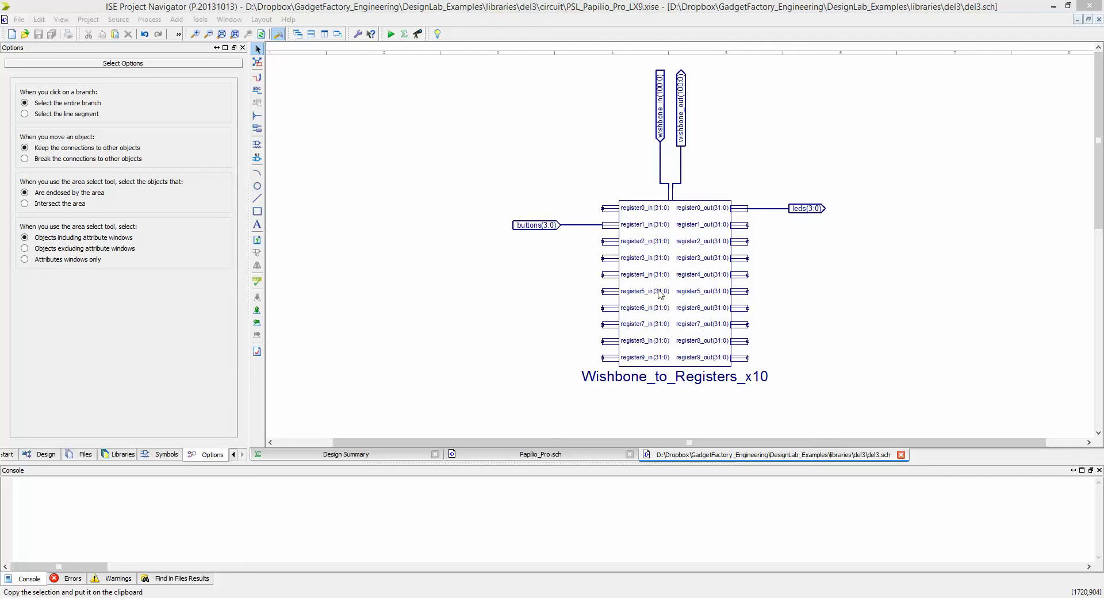
Inspect the buttons(3:0) marker, its register1_in wire and the Wishbone_to_Registers_x10 symbol.
{"action": "left_click", "coordinate": [542, 229]}
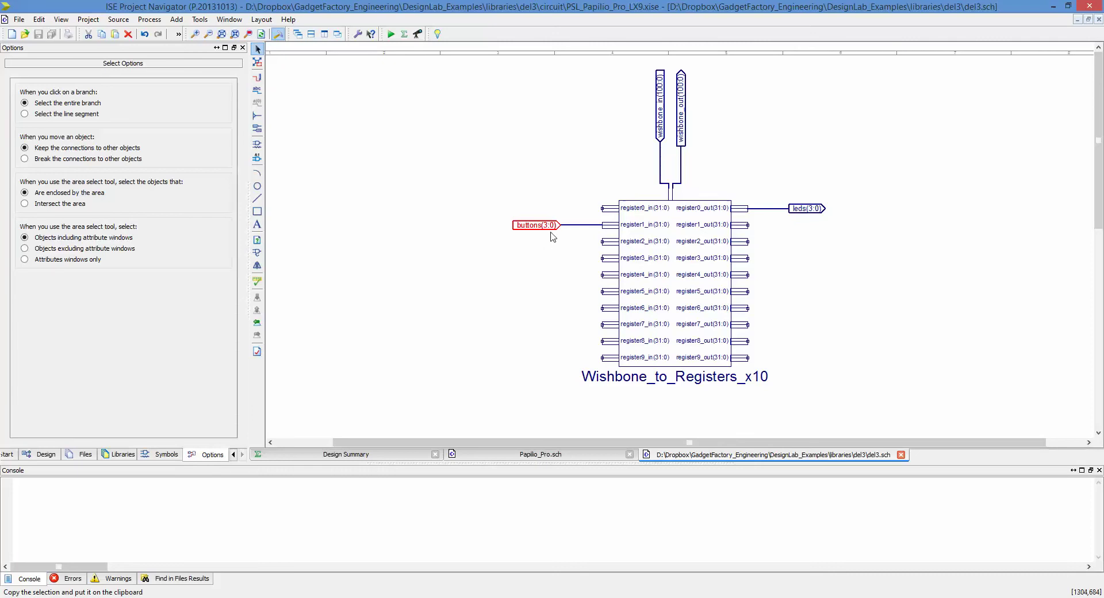
{"action": "left_click", "coordinate": [664, 230]}
{"action": "left_click", "coordinate": [593, 226]}
{"action": "mouse_move", "coordinate": [644, 231]}
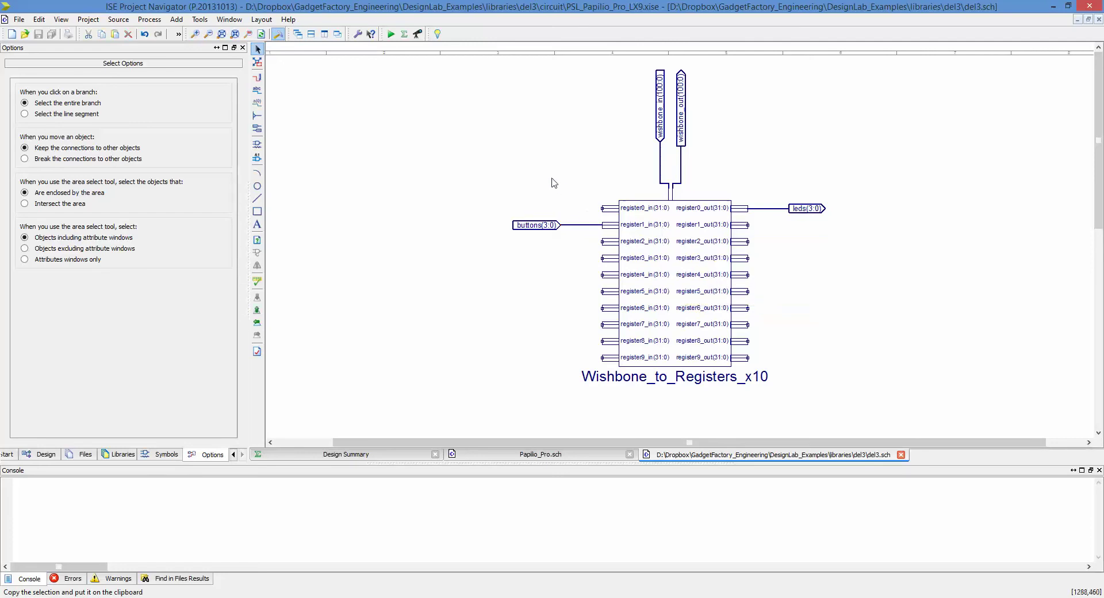
{"action": "left_click", "coordinate": [257, 283]}
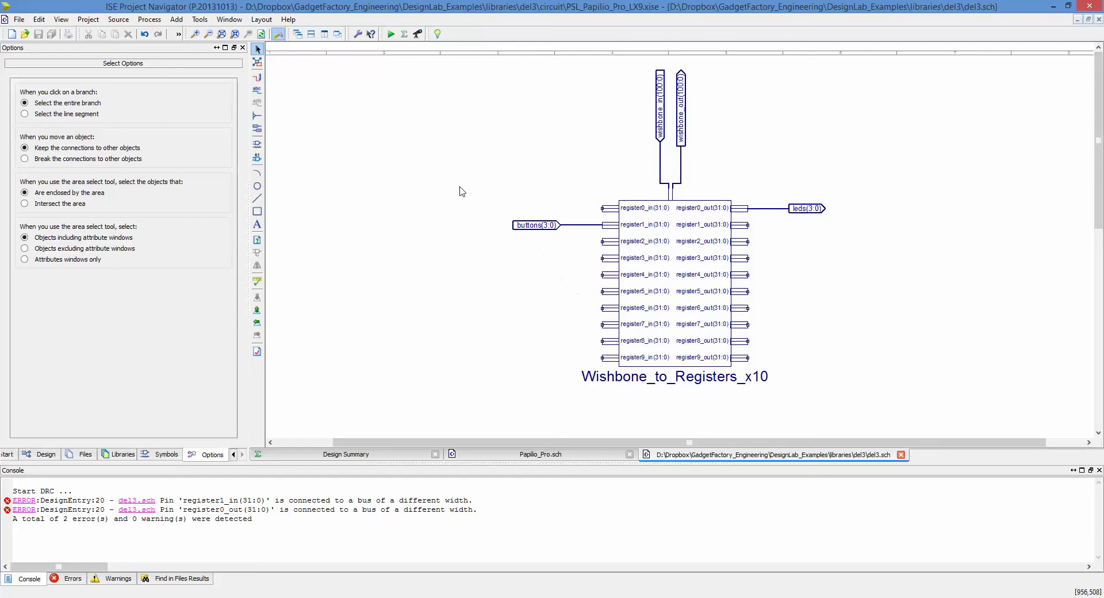
{"action": "mouse_move", "coordinate": [460, 187]}
{"action": "left_mouse_down"}
{"action": "mouse_move", "coordinate": [519, 226]}
{"action": "mouse_move", "coordinate": [611, 248]}
{"action": "mouse_move", "coordinate": [449, 196]}
{"action": "left_mouse_up"}
Move the buttons(3:0) marker and its wire further left.
{"action": "left_click_drag", "start_coordinate": [454, 183], "coordinate": [662, 278]}
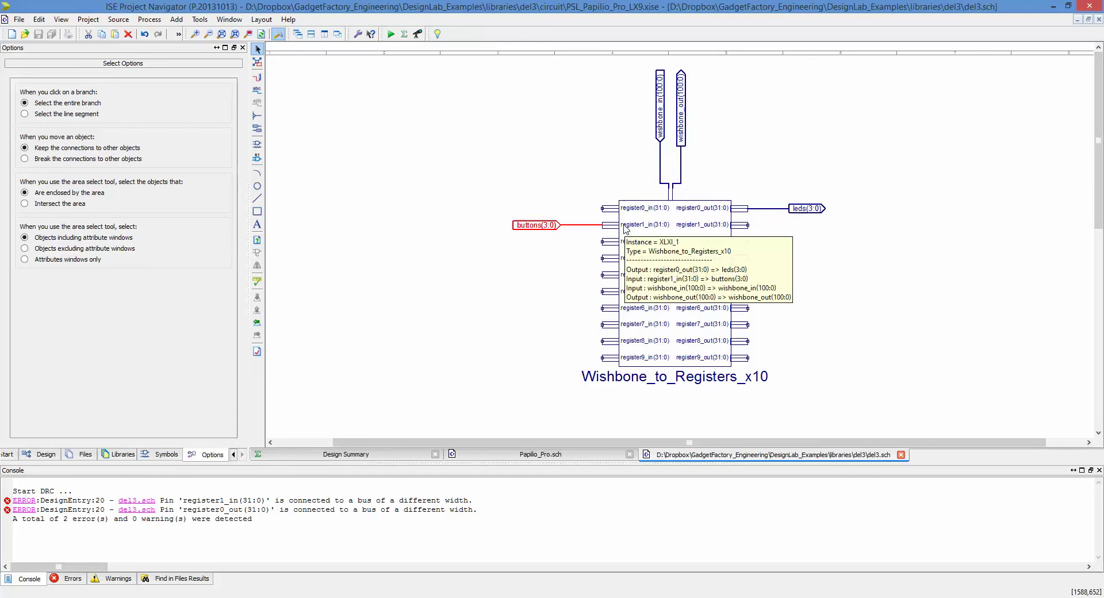
{"action": "key", "text": "ctrl+x"}
{"action": "key", "text": "ctrl+v"}
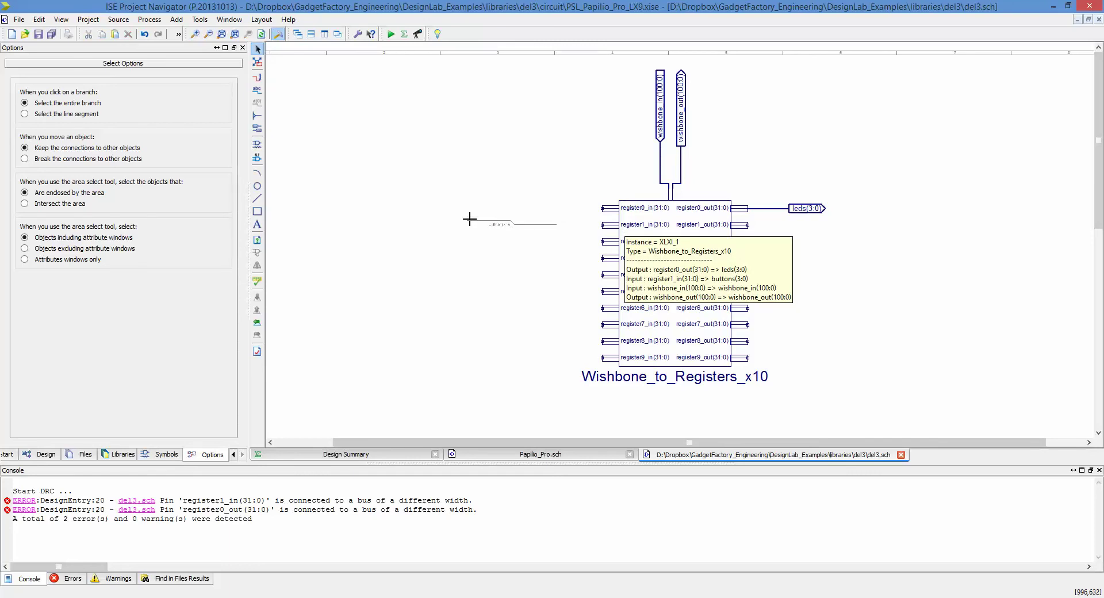
{"action": "left_click", "coordinate": [372, 222]}
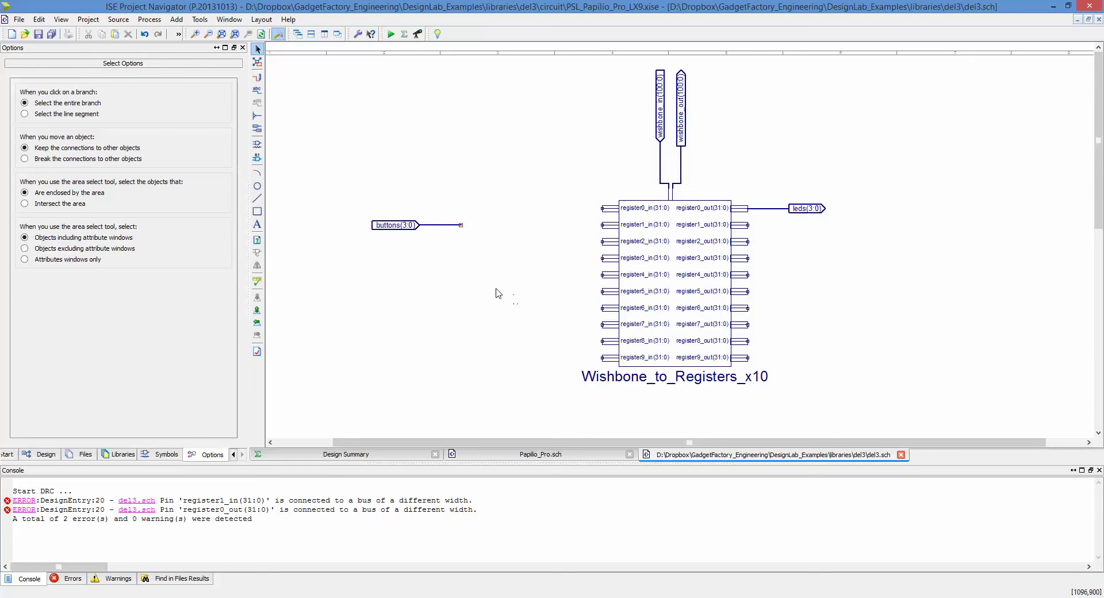
Place a BUF symbol on the buttons(3:0) wire.
{"action": "left_click", "coordinate": [167, 455]}
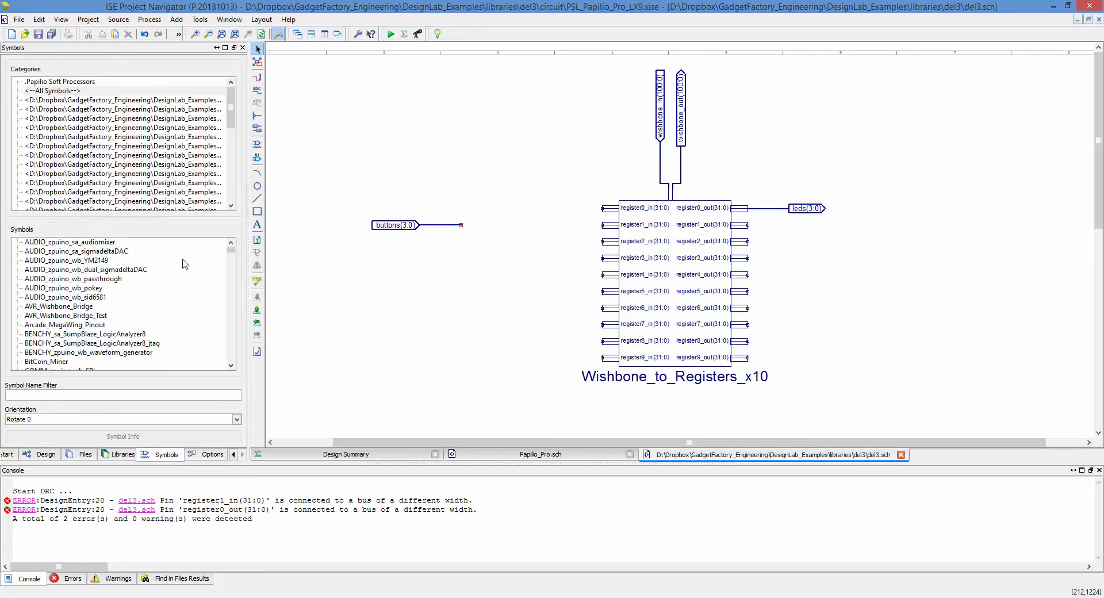
{"action": "left_click", "coordinate": [85, 394]}
{"action": "type", "text": "buf"}
{"action": "left_click", "coordinate": [42, 244]}
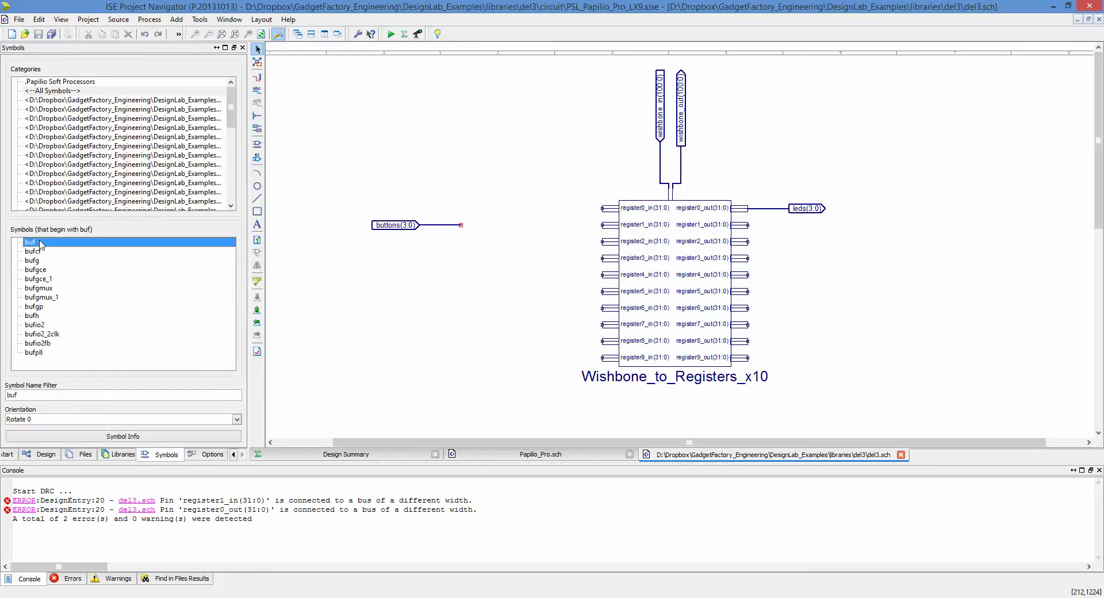
{"action": "left_click", "coordinate": [461, 235]}
{"action": "key", "text": "Escape"}
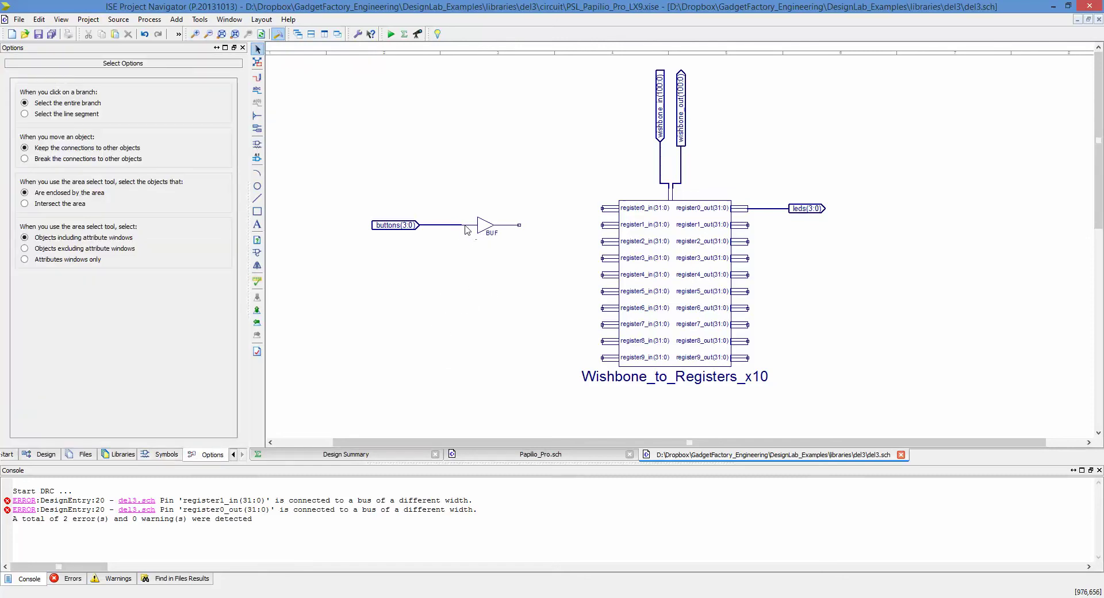
{"action": "scroll", "coordinate": [467, 230], "scroll_direction": "up", "scroll_amount": 1, "text": "ctrl"}
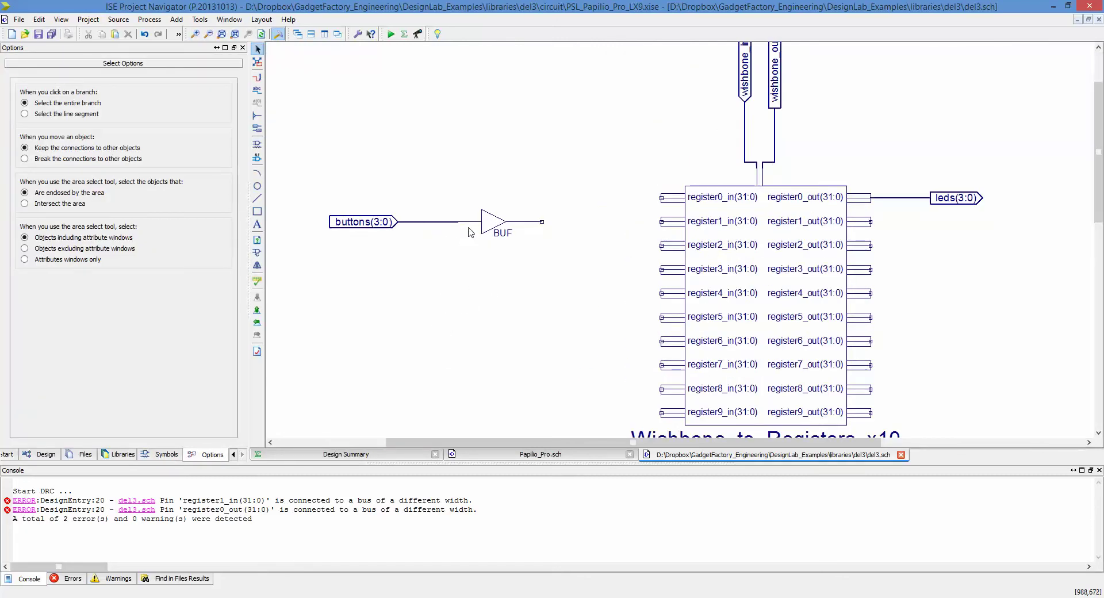
Recheck the schematic, highlight the BUF pin I width error, and select the BUF.
{"action": "scroll", "coordinate": [471, 231], "scroll_direction": "up", "scroll_amount": 1, "text": "ctrl"}
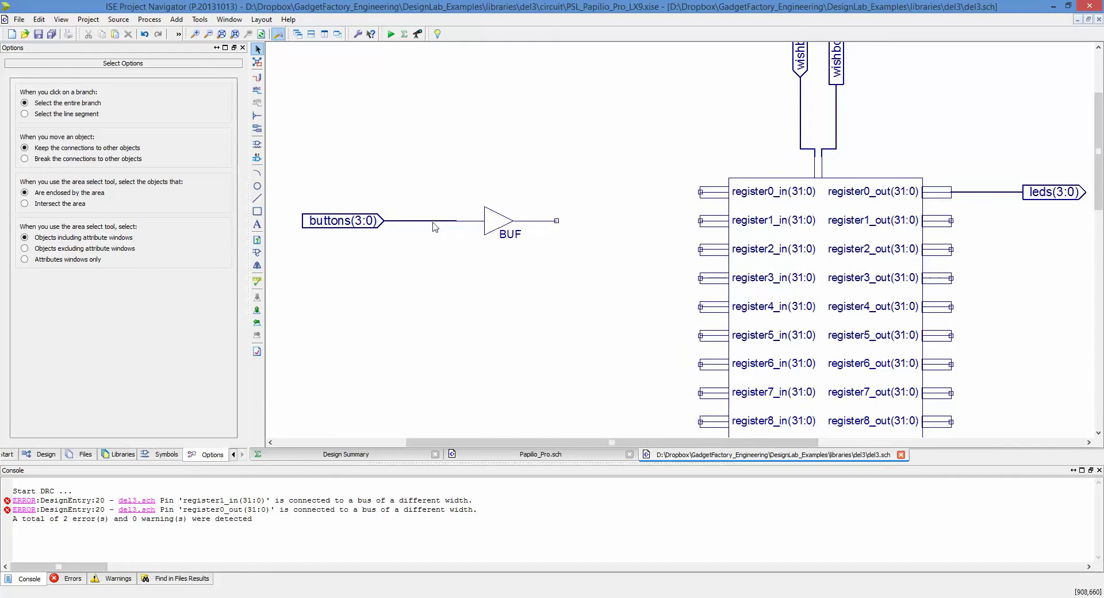
{"action": "left_click", "coordinate": [256, 283]}
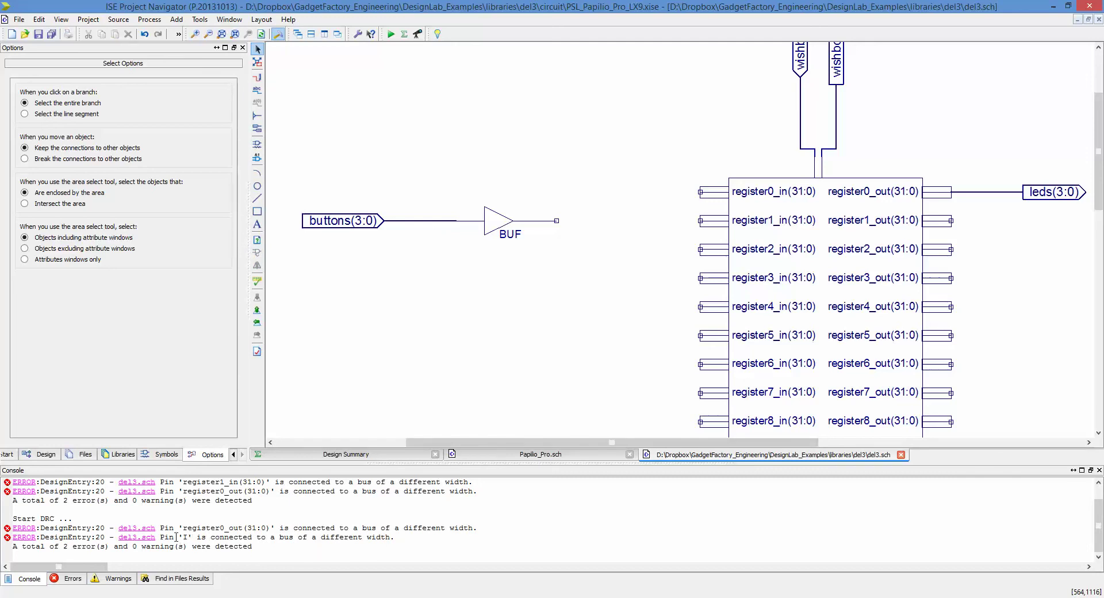
{"action": "left_click_drag", "start_coordinate": [176, 538], "coordinate": [403, 537]}
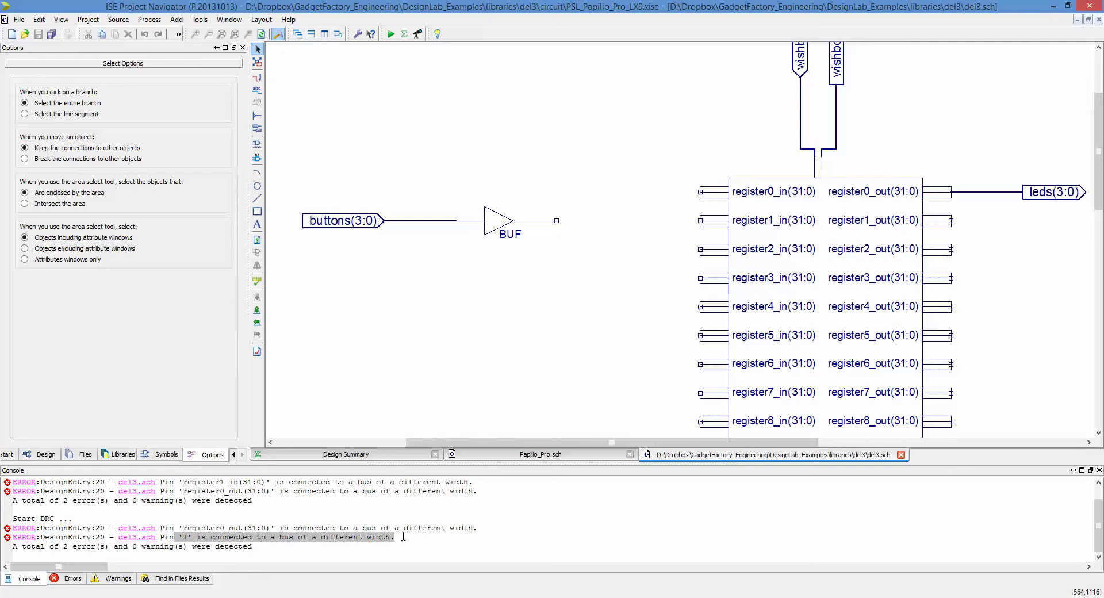
{"action": "left_click", "coordinate": [507, 225]}
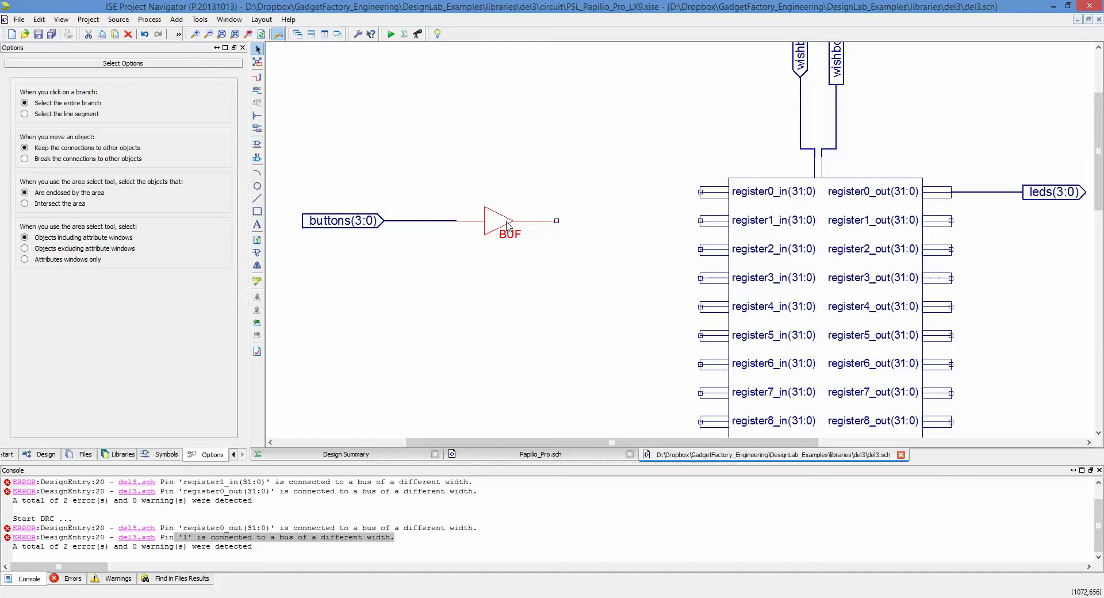
Give the BUF an iterated instance name ranging 3 to 0, then recheck the schematic.
{"action": "right_click", "coordinate": [508, 225]}
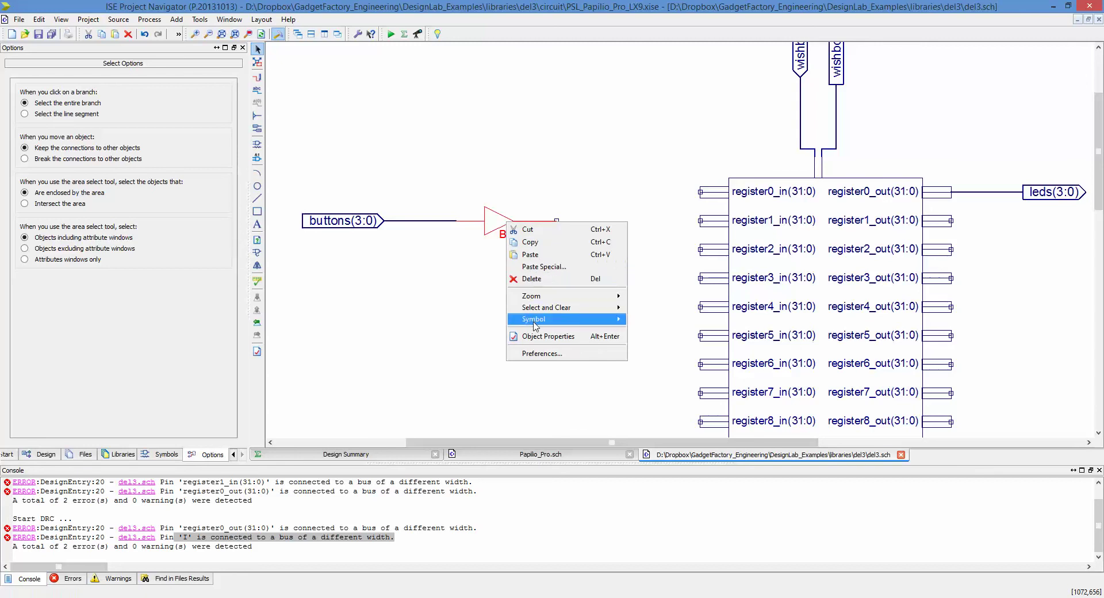
{"action": "mouse_move", "coordinate": [535, 323]}
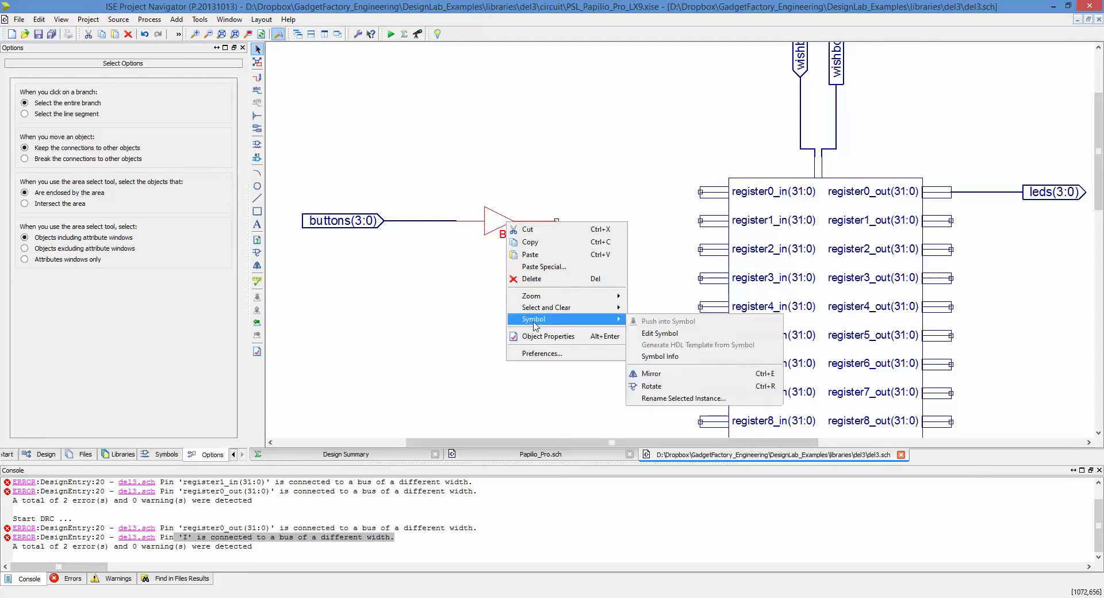
{"action": "left_click", "coordinate": [689, 400]}
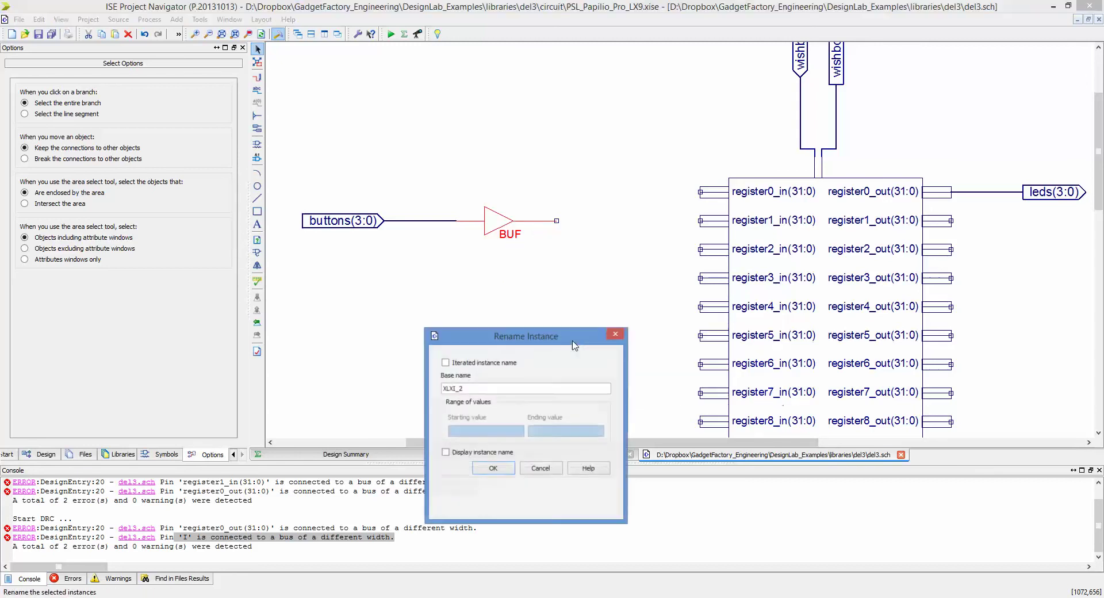
{"action": "left_click", "coordinate": [445, 363]}
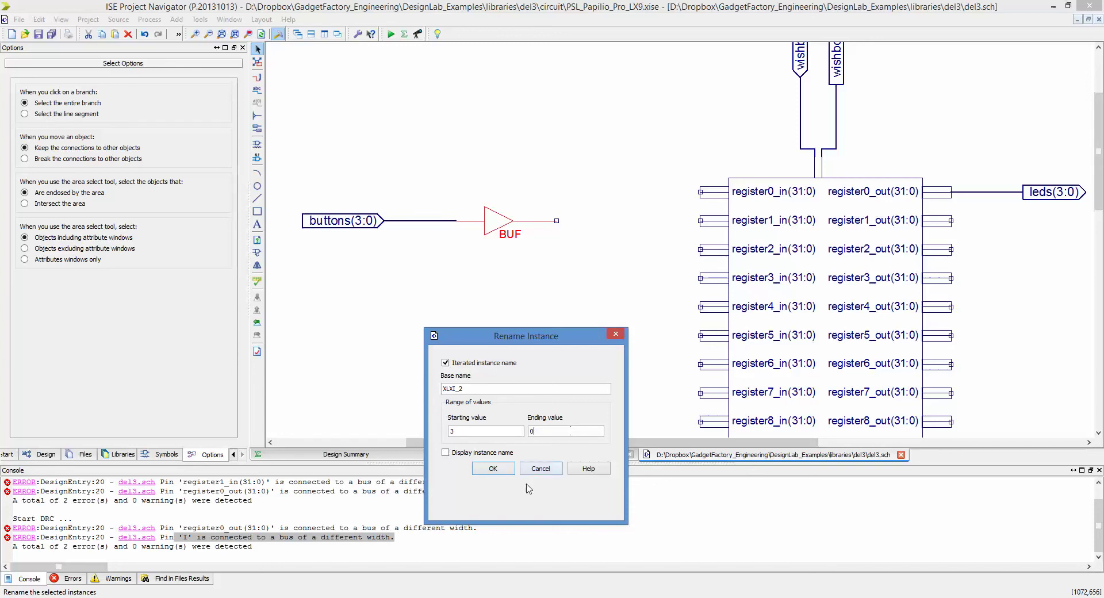
{"action": "left_click", "coordinate": [494, 470]}
{"action": "left_click", "coordinate": [529, 265]}
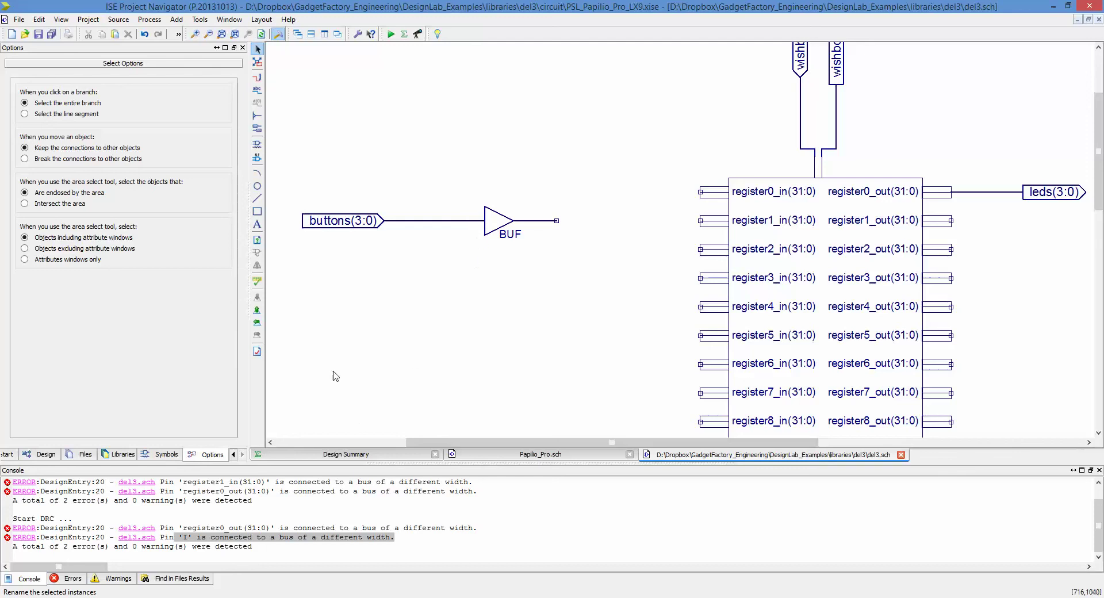
{"action": "left_click", "coordinate": [257, 281]}
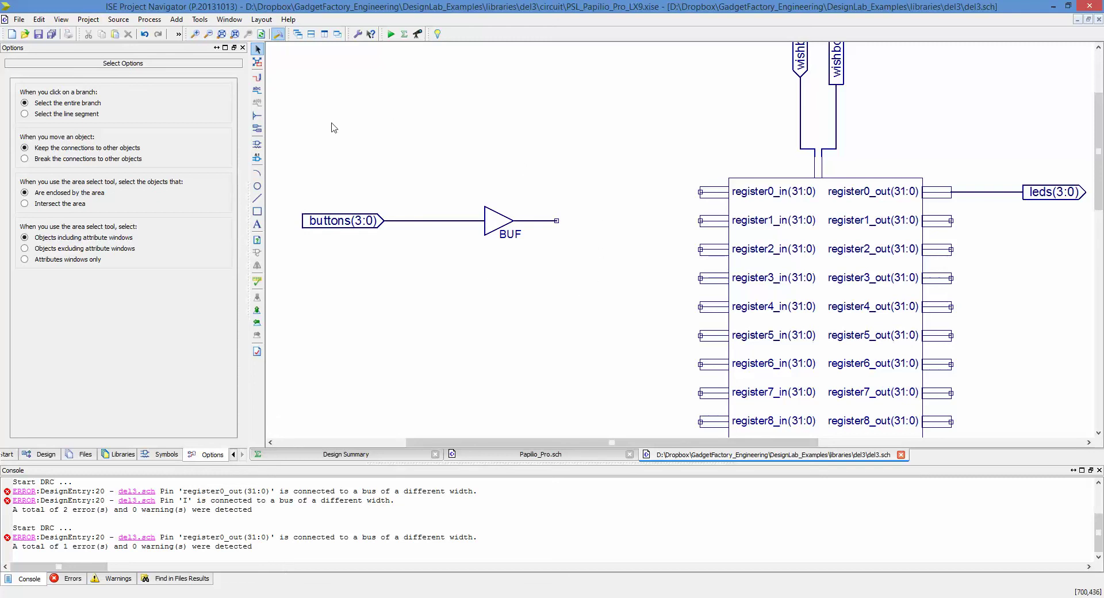
Draw a short wire leftward from the register1_in pin of the register block.
{"action": "left_click", "coordinate": [257, 79]}
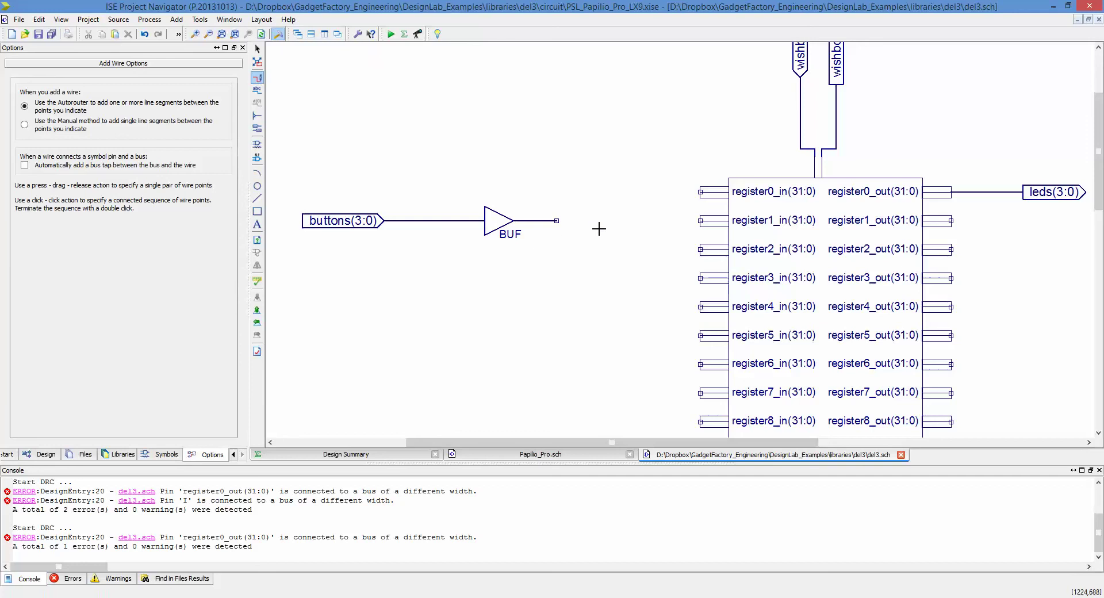
{"action": "left_click", "coordinate": [699, 221]}
{"action": "double_click", "coordinate": [642, 220]}
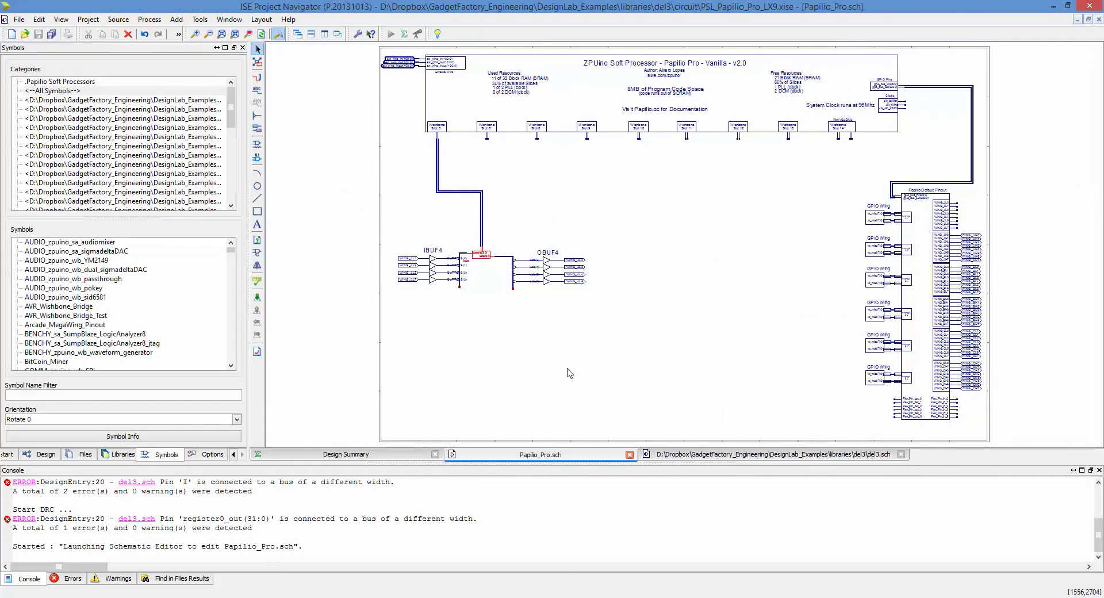
{"action": "left_click", "coordinate": [689, 460]}
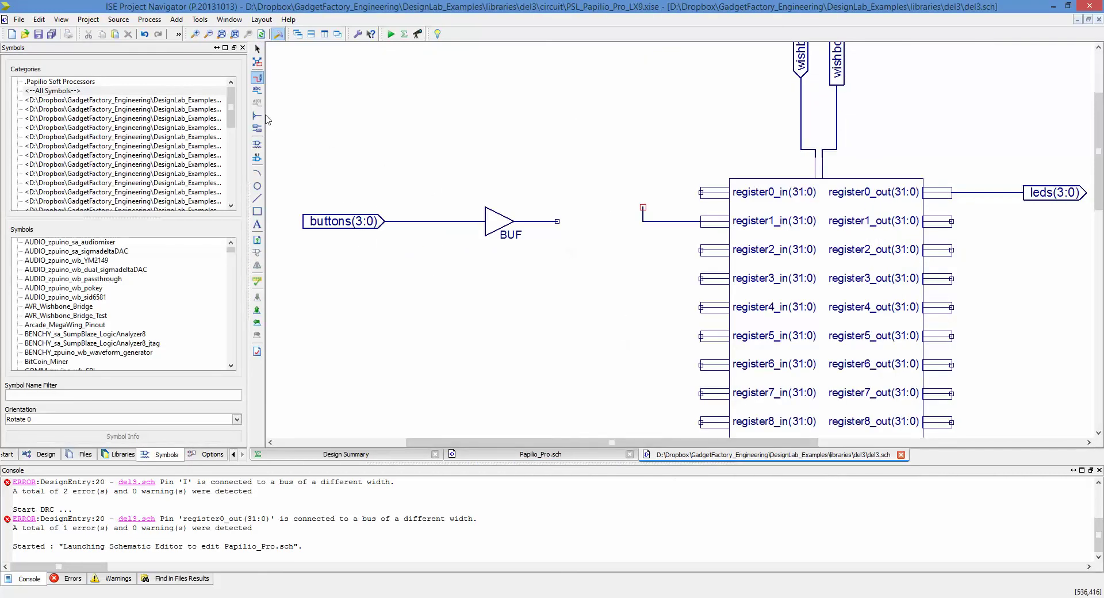
{"action": "left_click", "coordinate": [257, 116]}
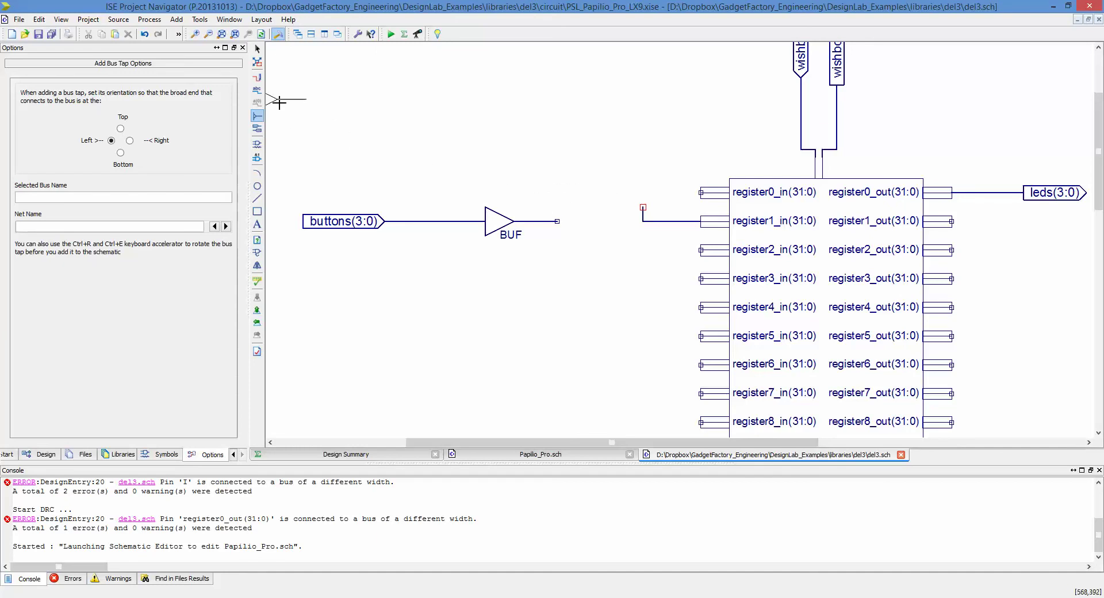
Place a right-facing bus tap named XLXN_12(3:0) between the BUF output and register1_in's bus.
{"action": "left_click", "coordinate": [650, 220]}
{"action": "left_click", "coordinate": [51, 227]}
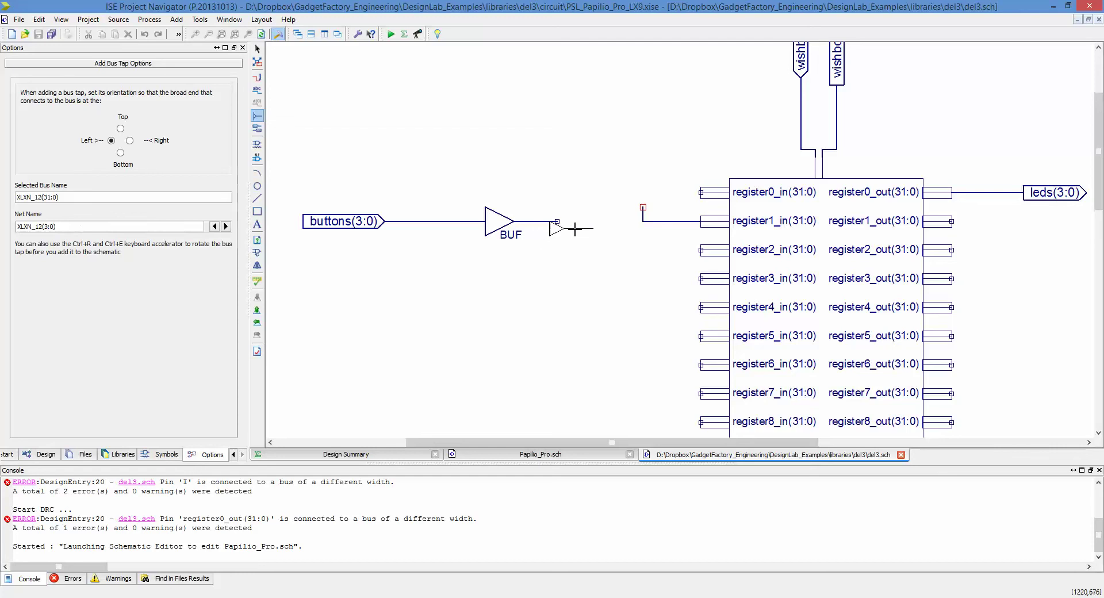
{"action": "left_click", "coordinate": [129, 140]}
{"action": "left_click", "coordinate": [579, 224]}
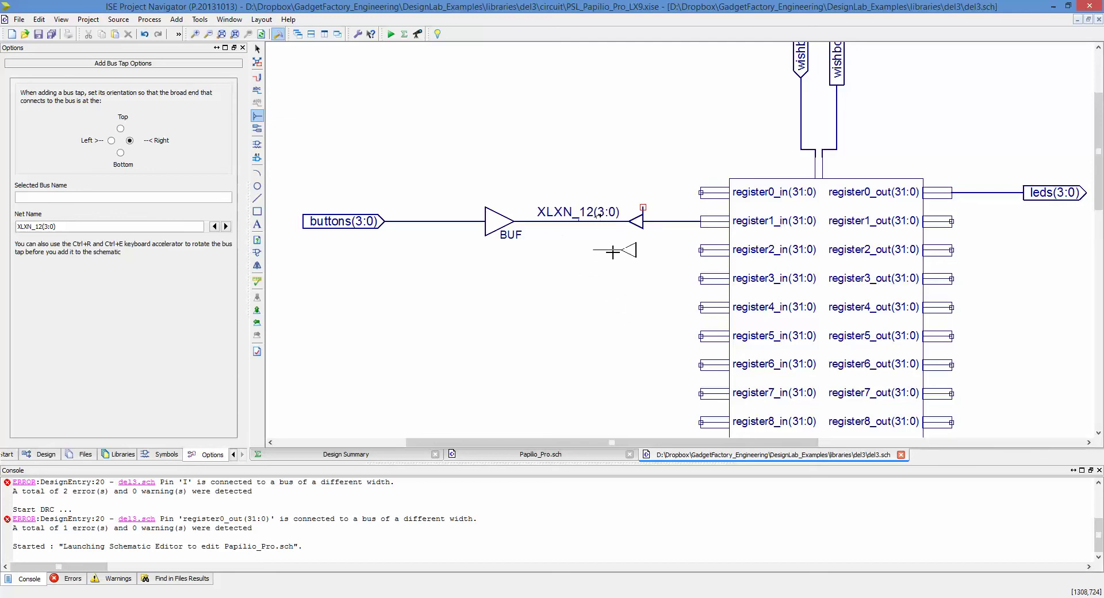
{"action": "key", "text": "Escape"}
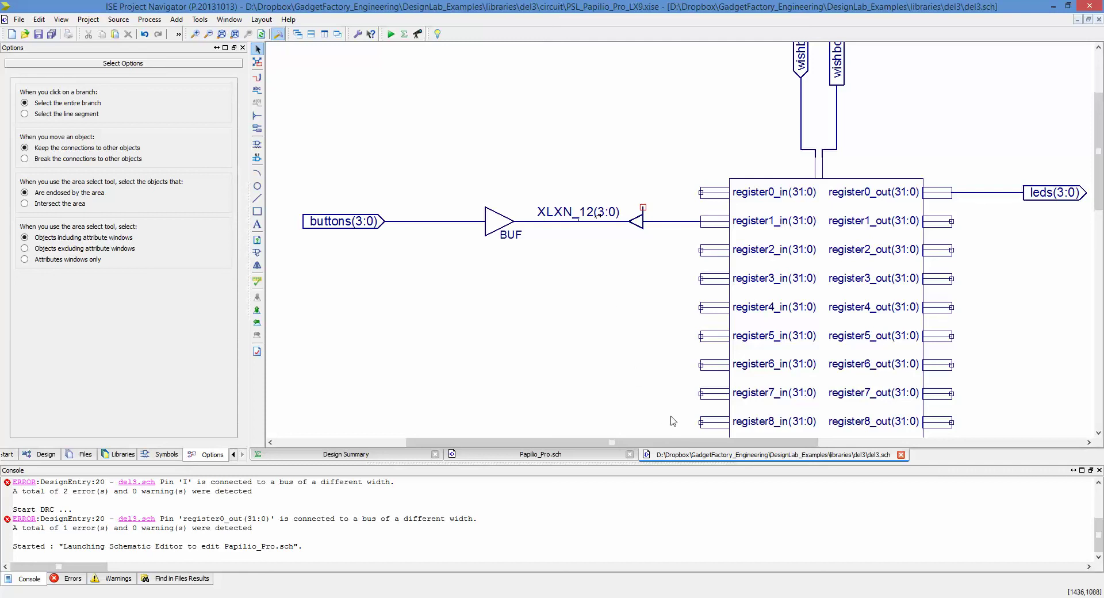
Delete the leds(3:0) marker and wire, then recheck to confirm 0 errors.
{"action": "left_click_drag", "start_coordinate": [689, 443], "coordinate": [862, 442]}
{"action": "left_click_drag", "start_coordinate": [811, 262], "coordinate": [542, 139]}
{"action": "key", "text": "Delete"}
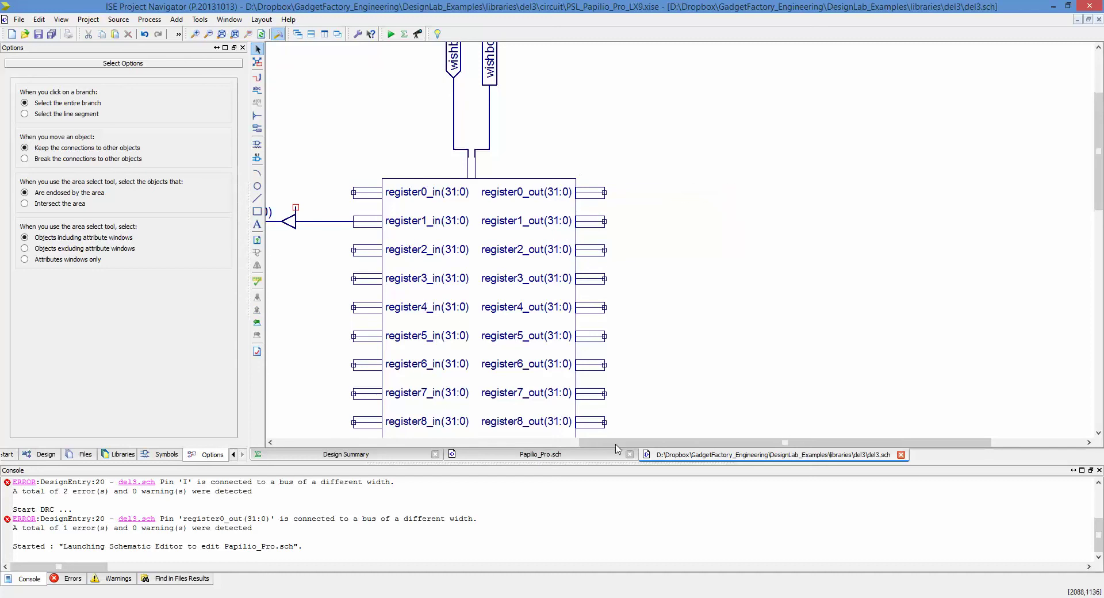
{"action": "left_click_drag", "start_coordinate": [618, 443], "coordinate": [395, 441]}
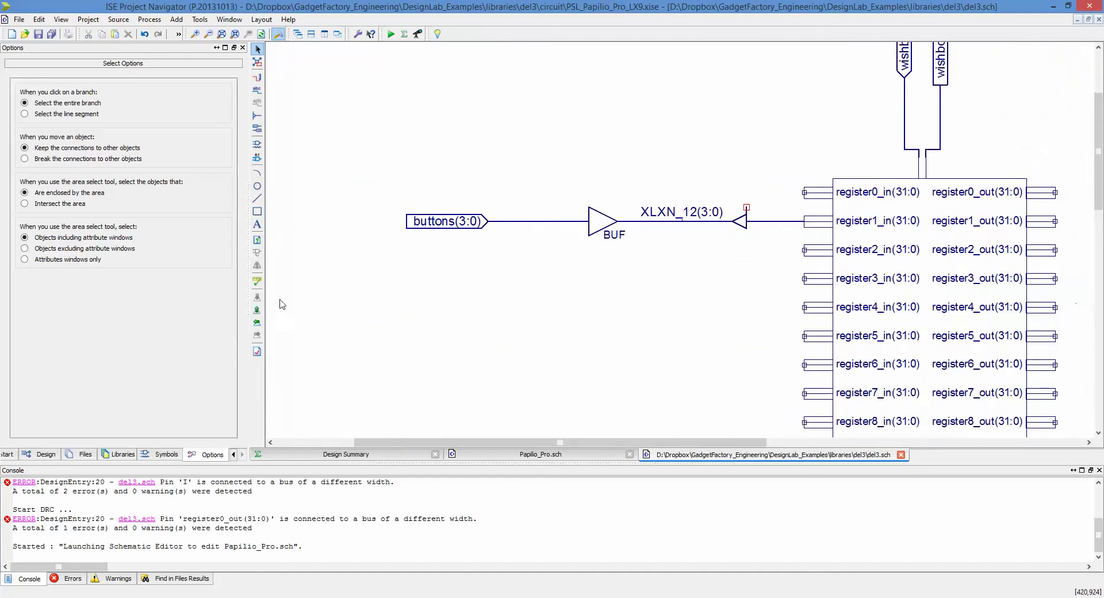
{"action": "left_click", "coordinate": [257, 281]}
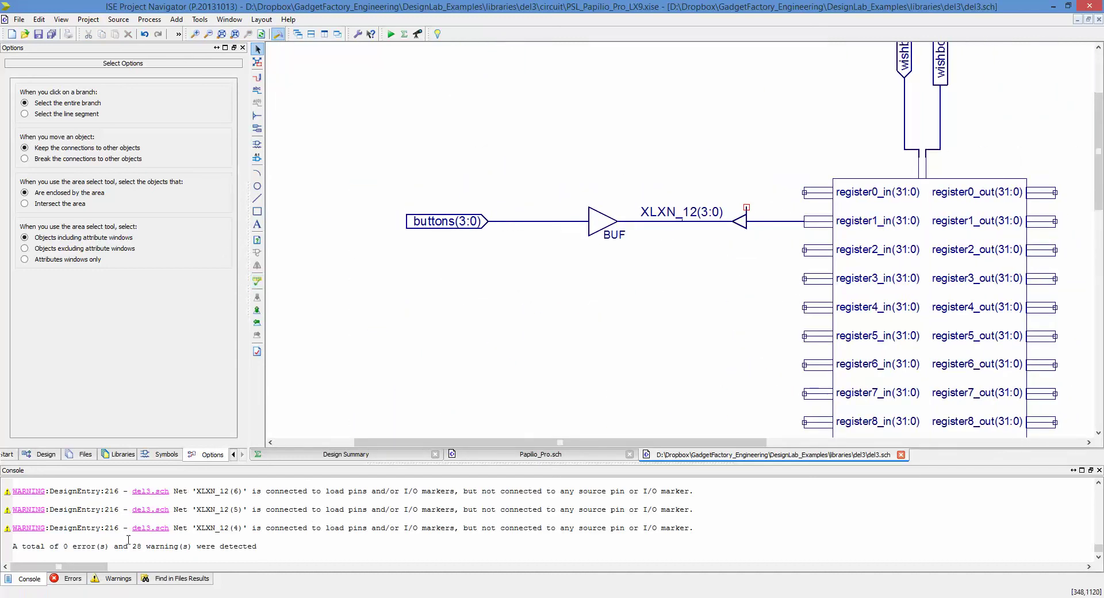
{"action": "double_click", "coordinate": [21, 546]}
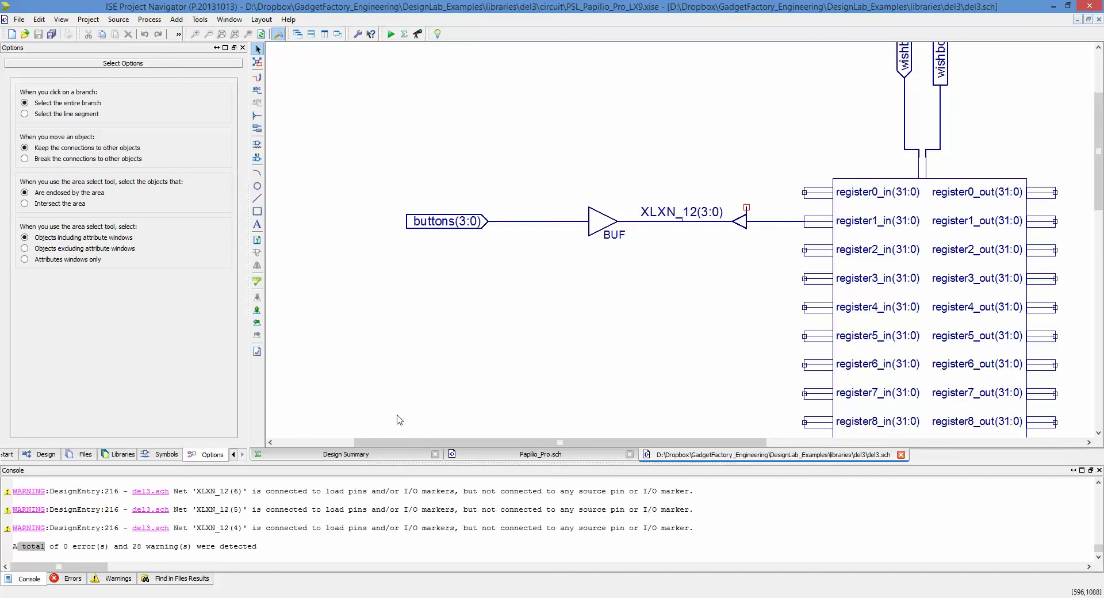